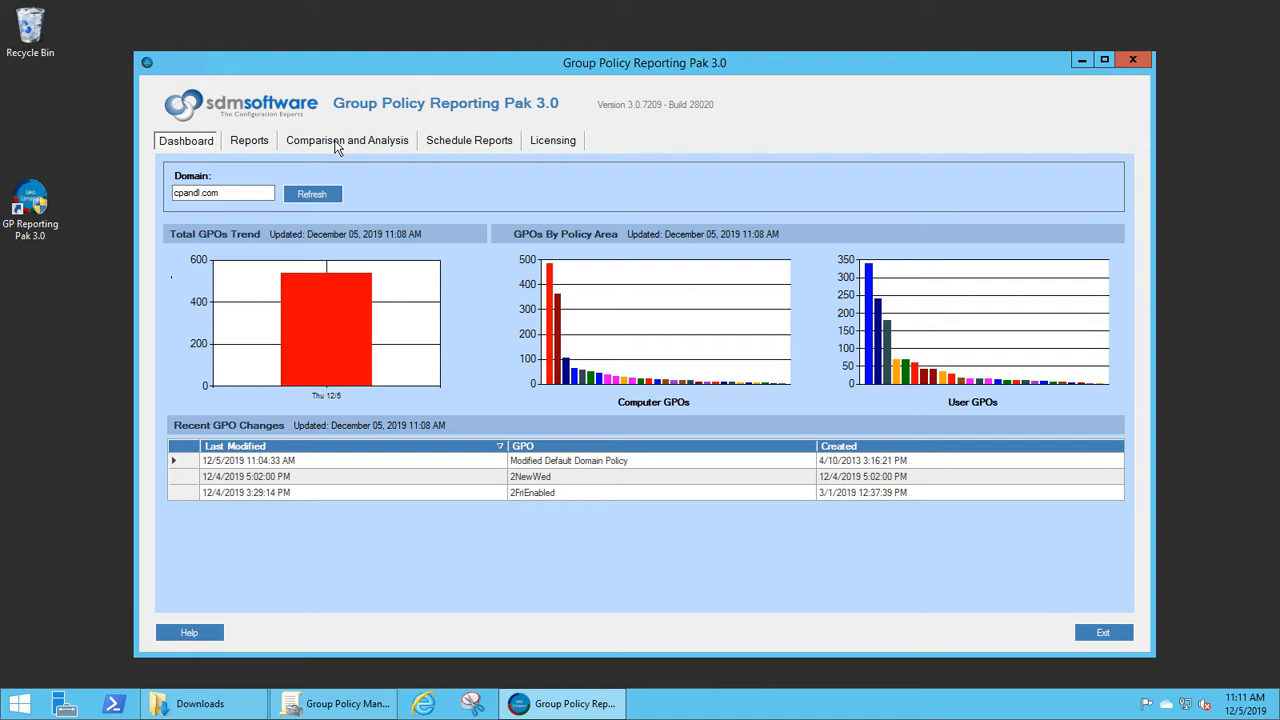
Step: Start a new comparison in the Group Policy Comparison utility, keeping Live GPO as the first source and adding a third GPO entry
left_click(336, 147)
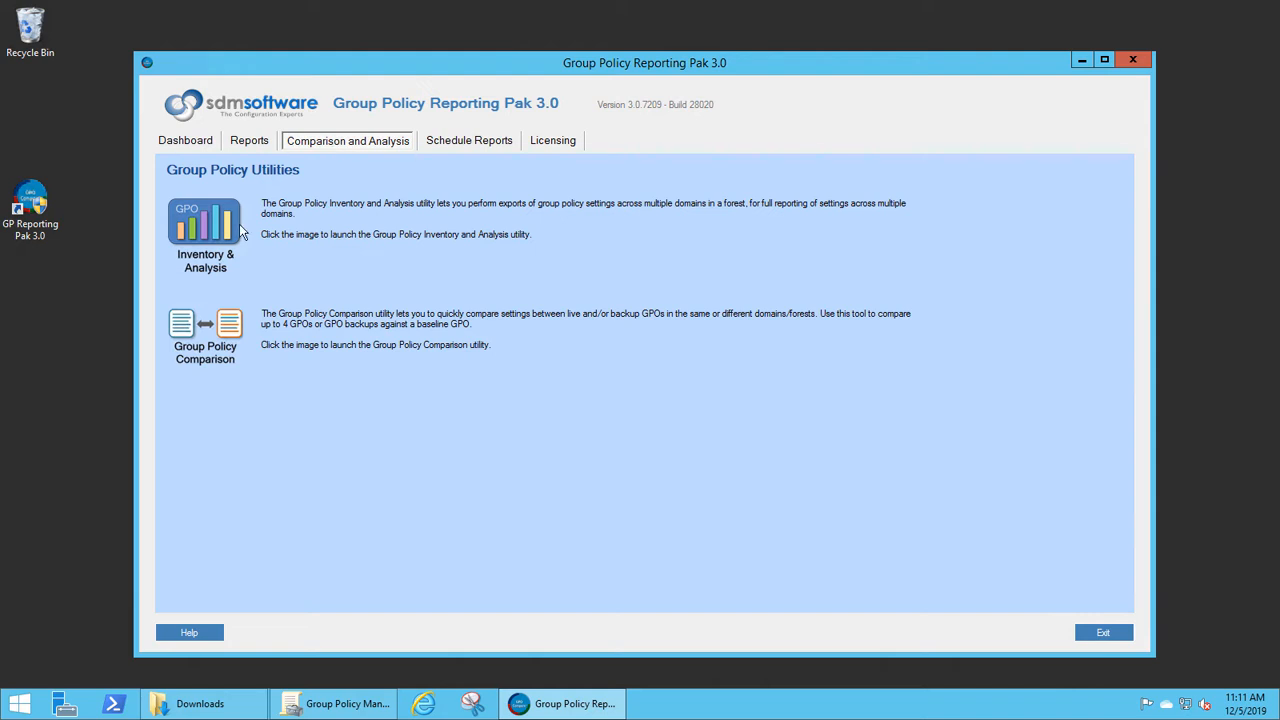
left_click(196, 344)
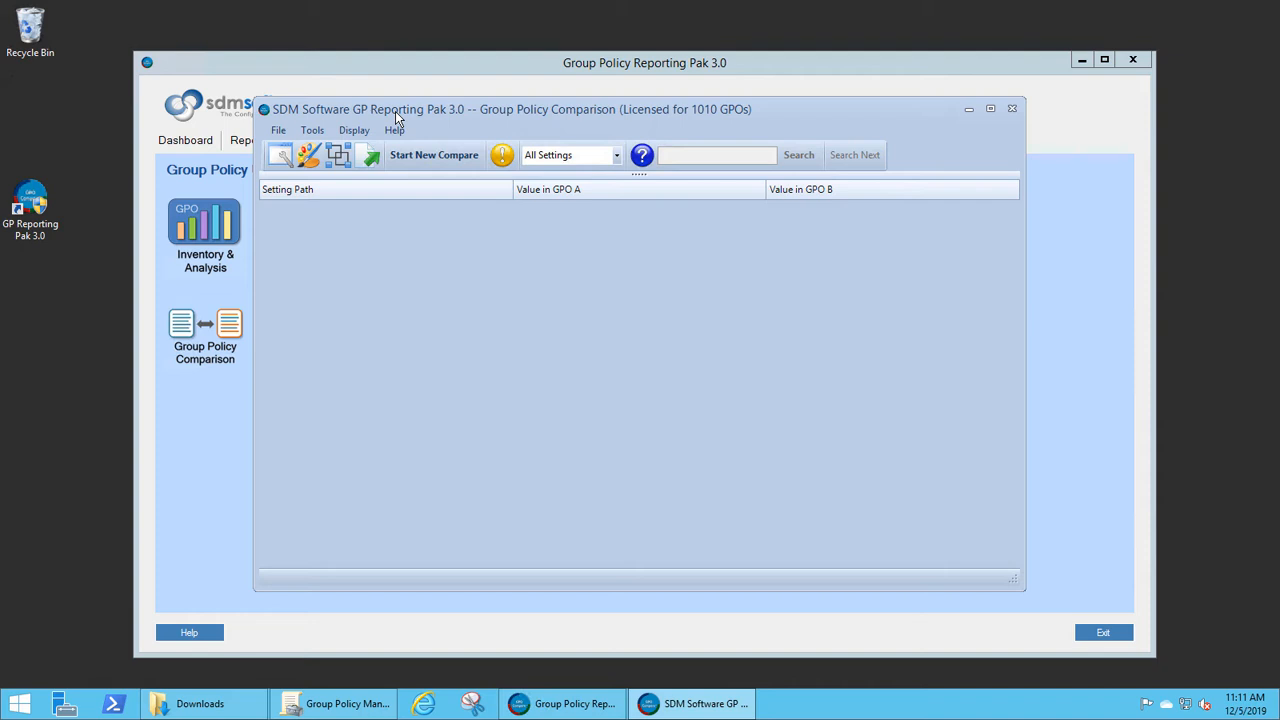
left_click(451, 158)
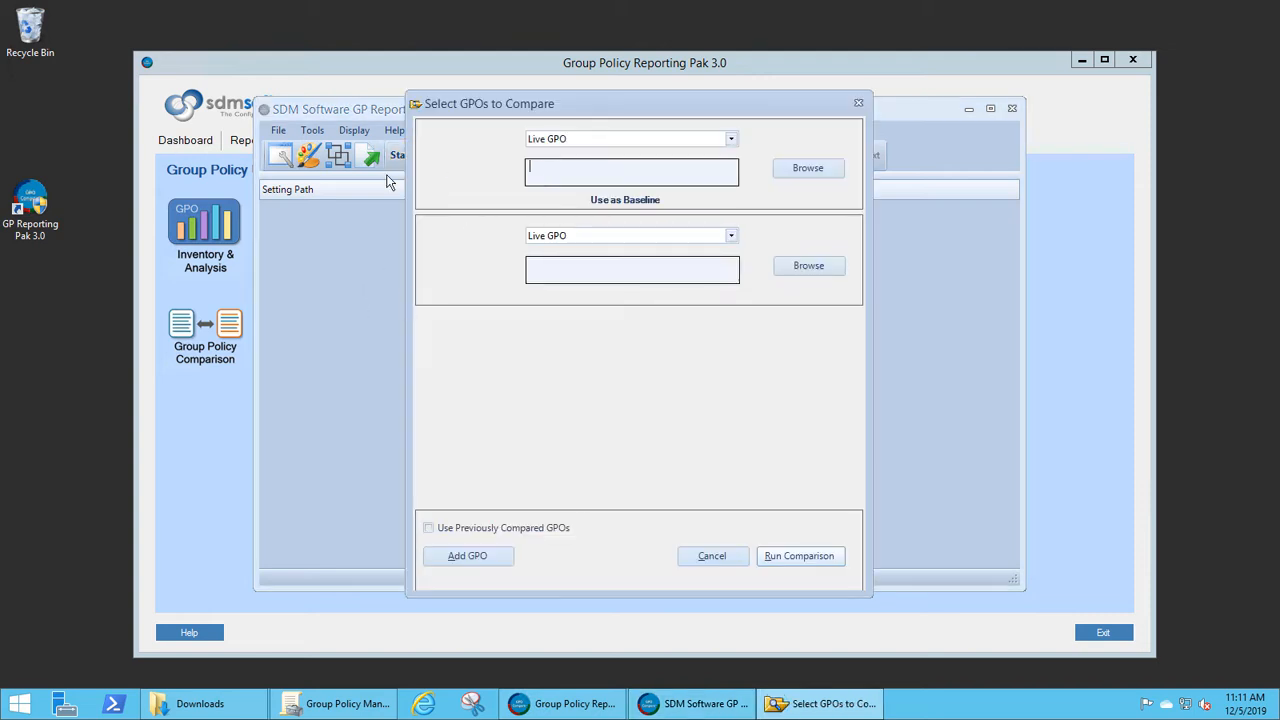
left_click(731, 142)
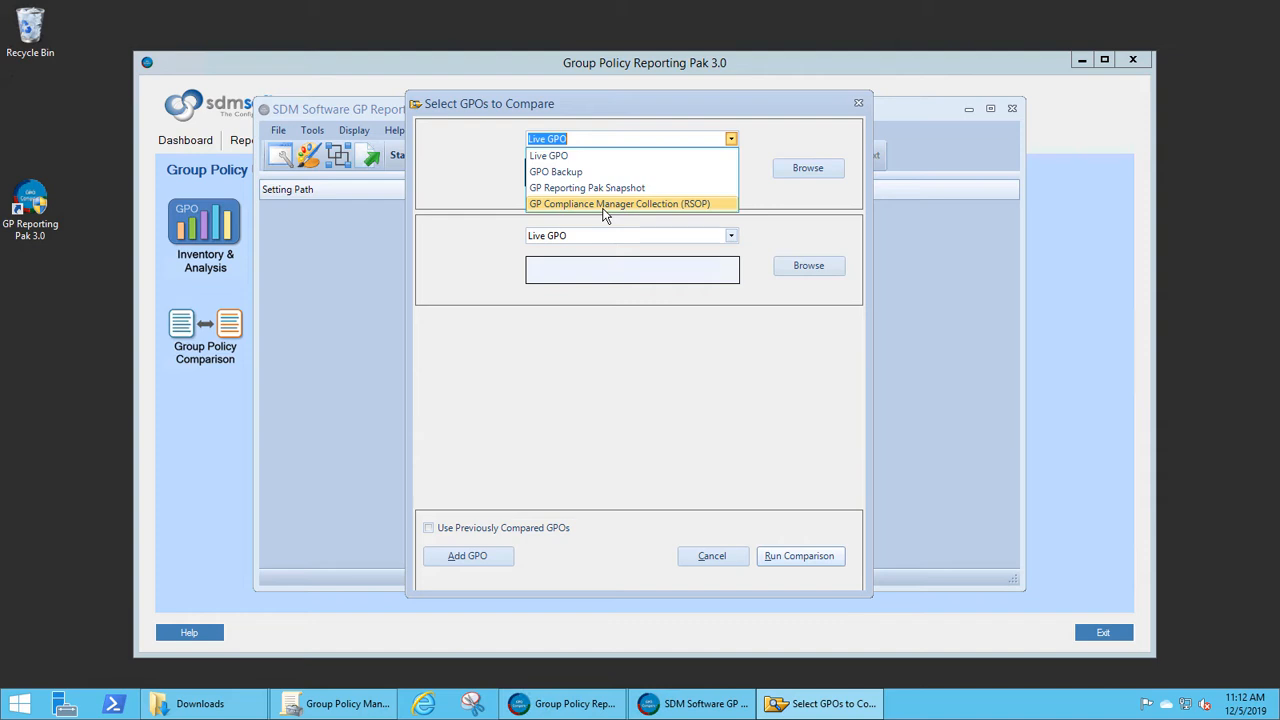
left_click(550, 157)
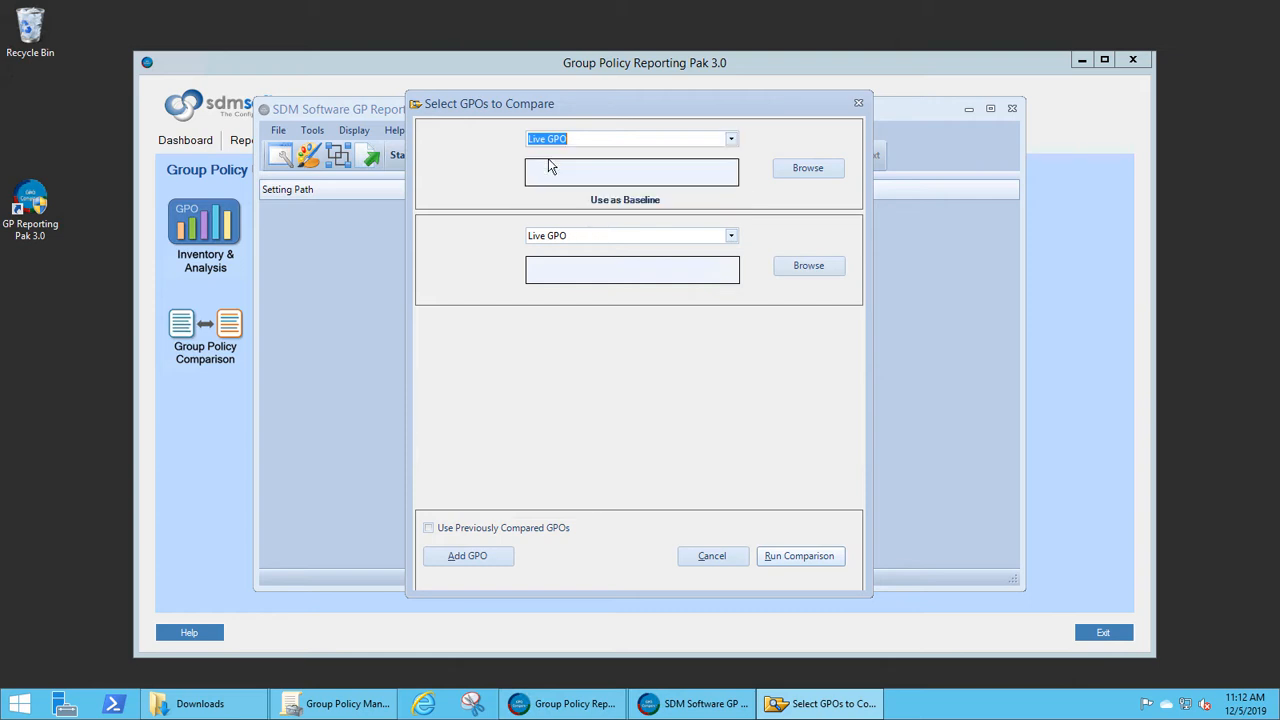
left_click(459, 550)
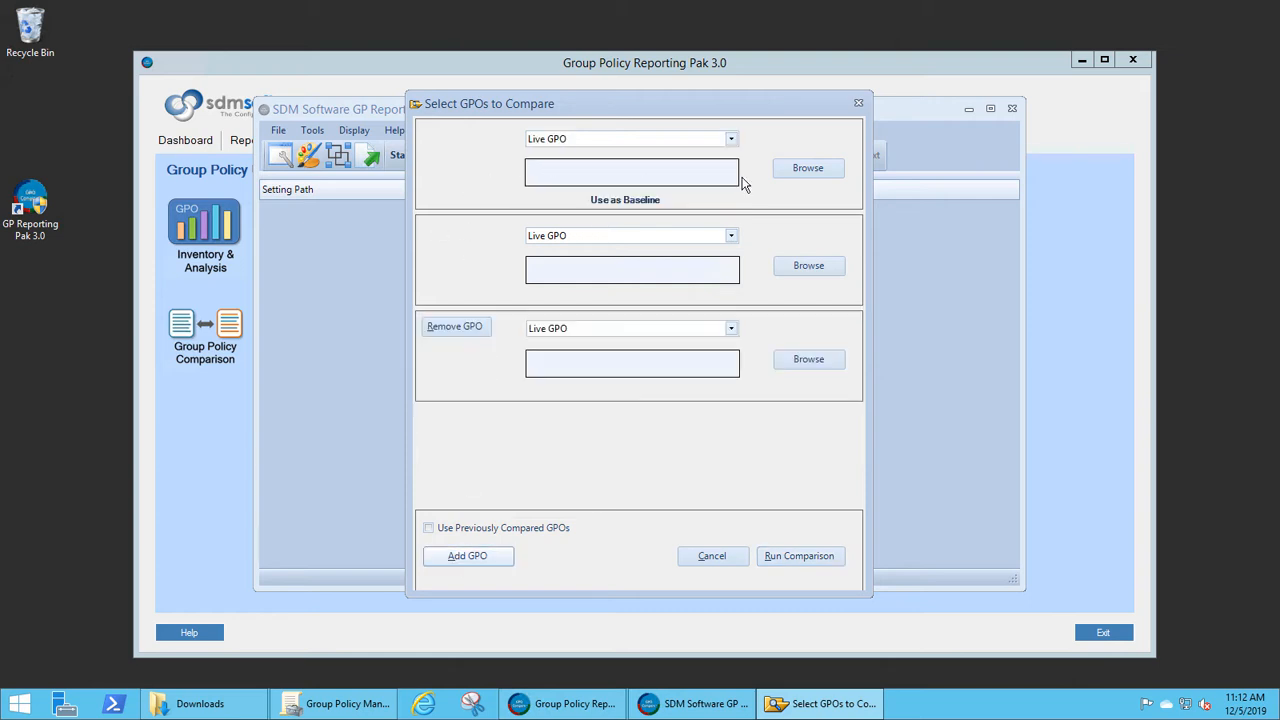
Step: Choose cpandl.com's Default Domain Policy as the baseline and its Modified Default Domain Policy as the second GPO
left_click(788, 170)
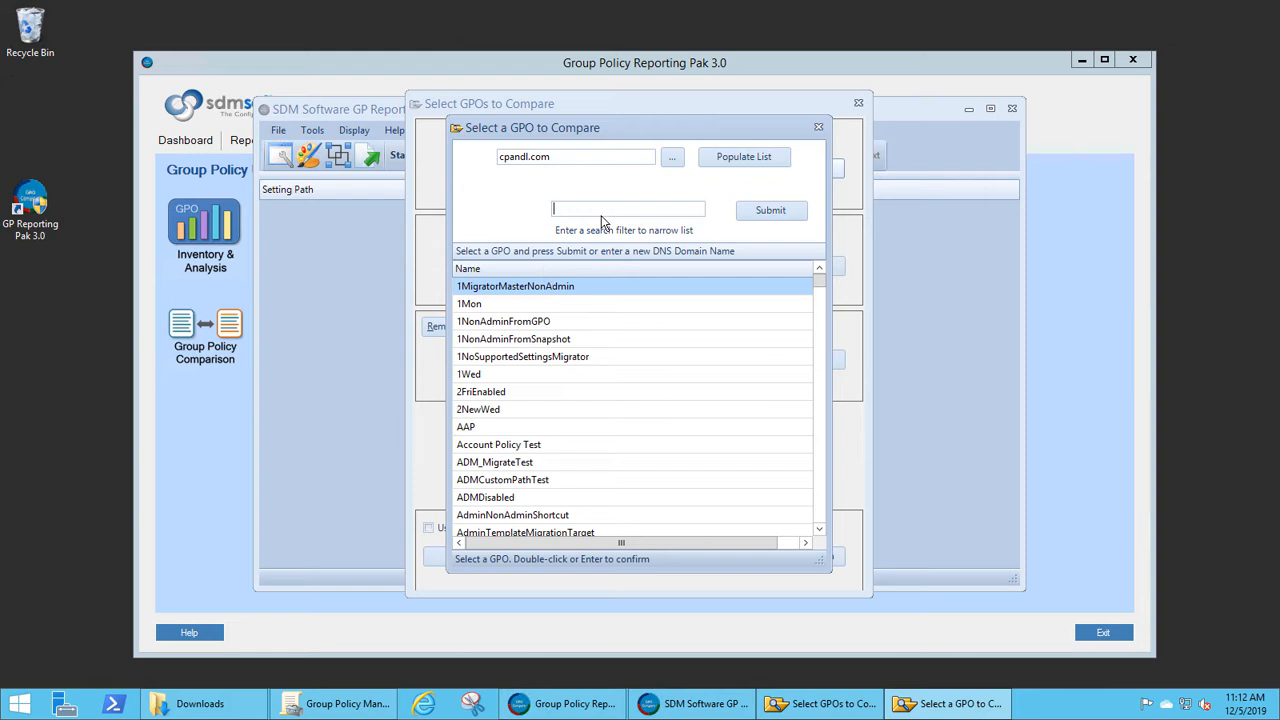
type("def")
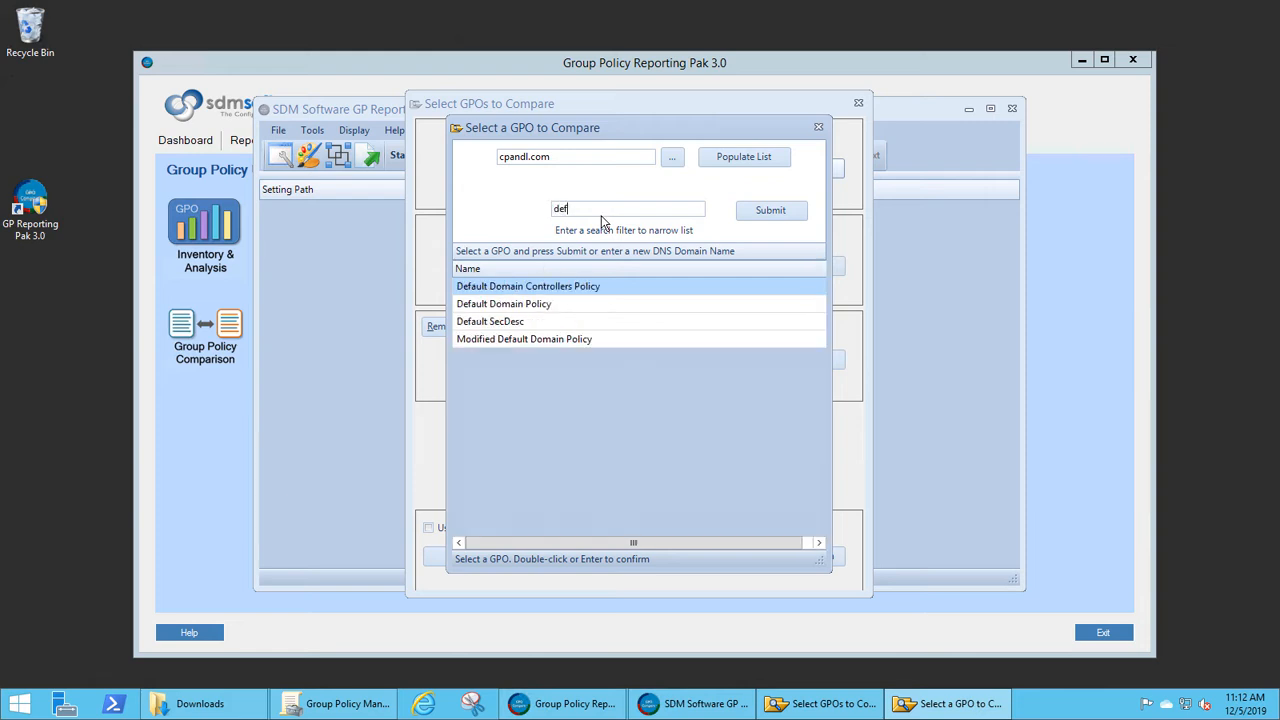
double_click(583, 305)
left_click(783, 269)
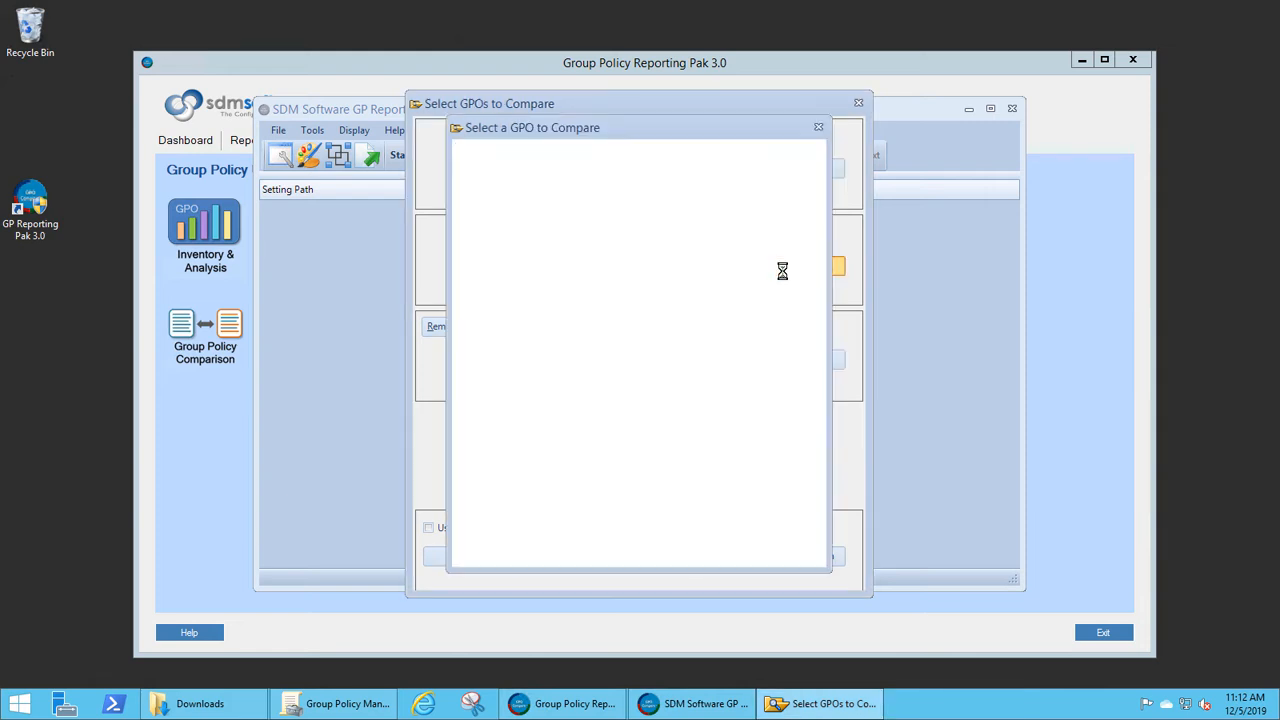
type("modif")
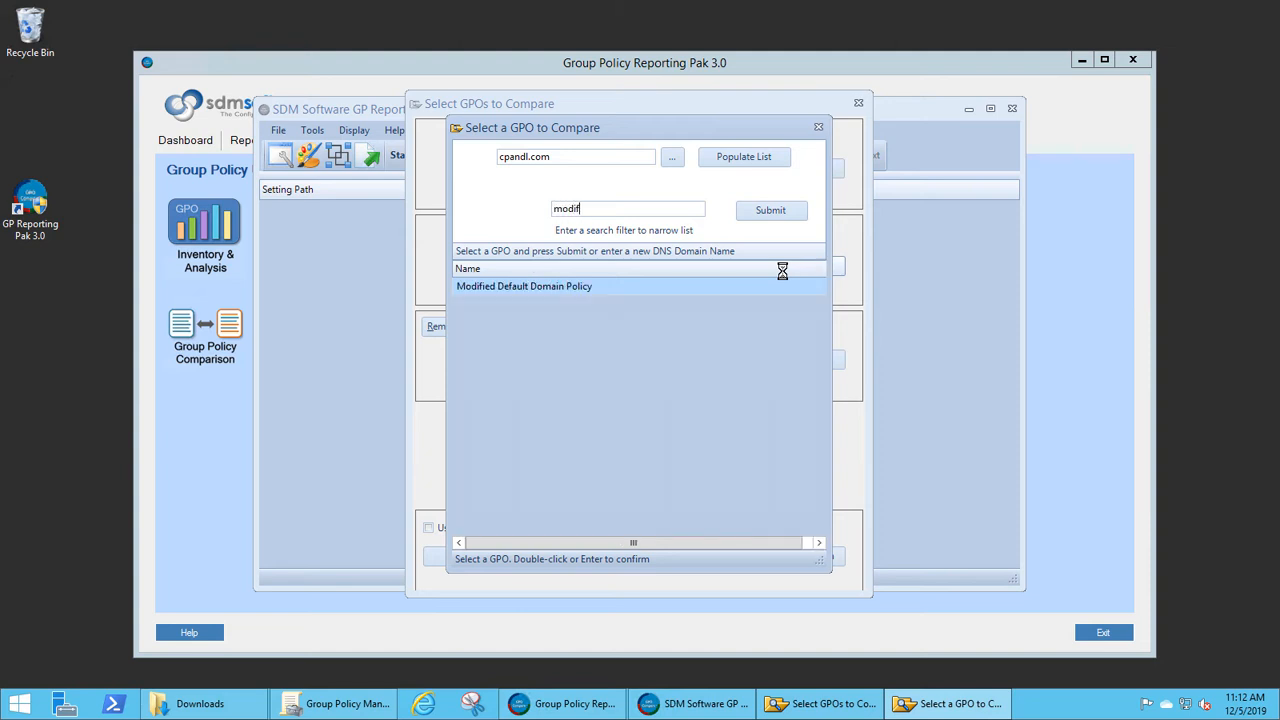
double_click(589, 285)
Step: Choose the Default Domain Policy from child.cpandl.com as the third GPO and run the comparison
left_click(810, 362)
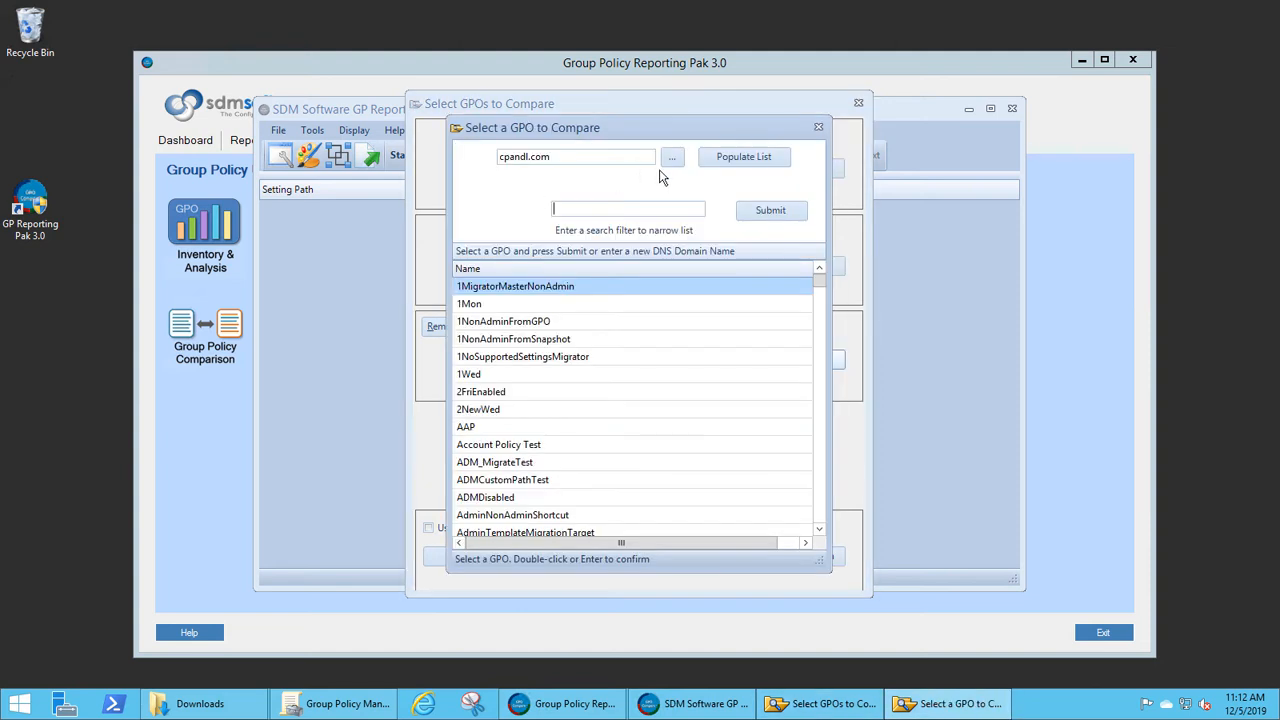
left_click(670, 157)
double_click(566, 273)
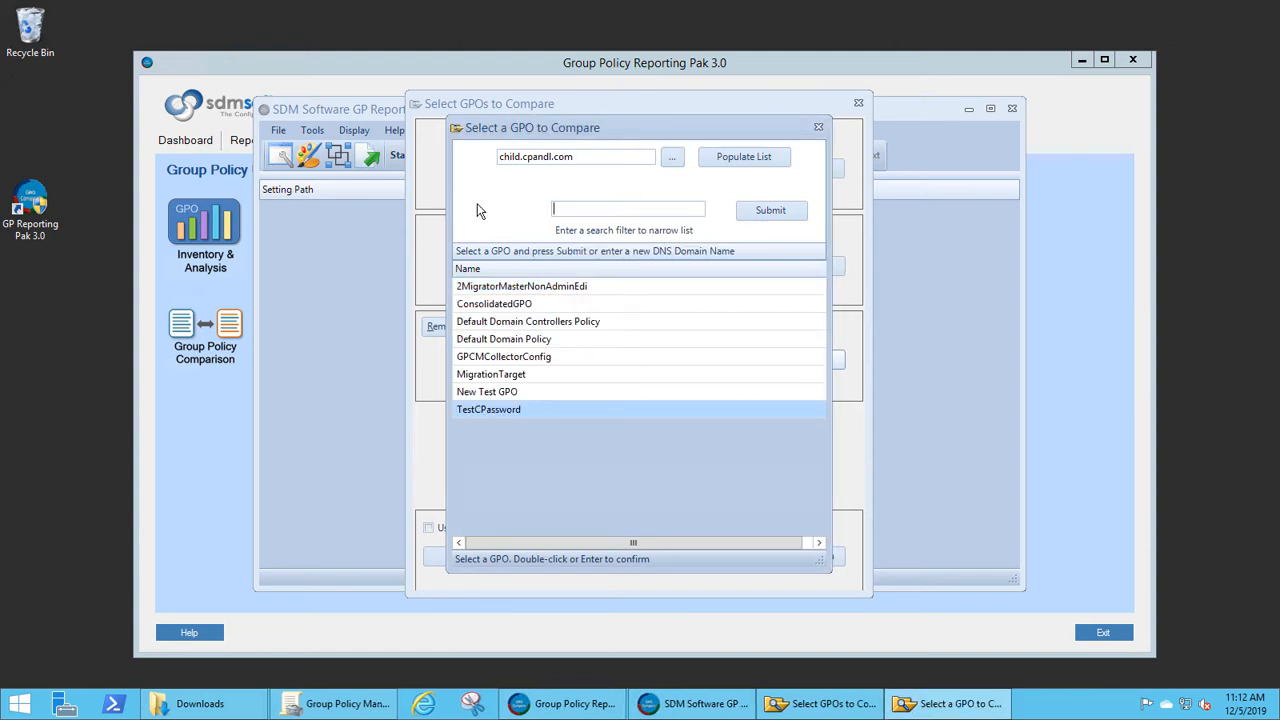
double_click(488, 344)
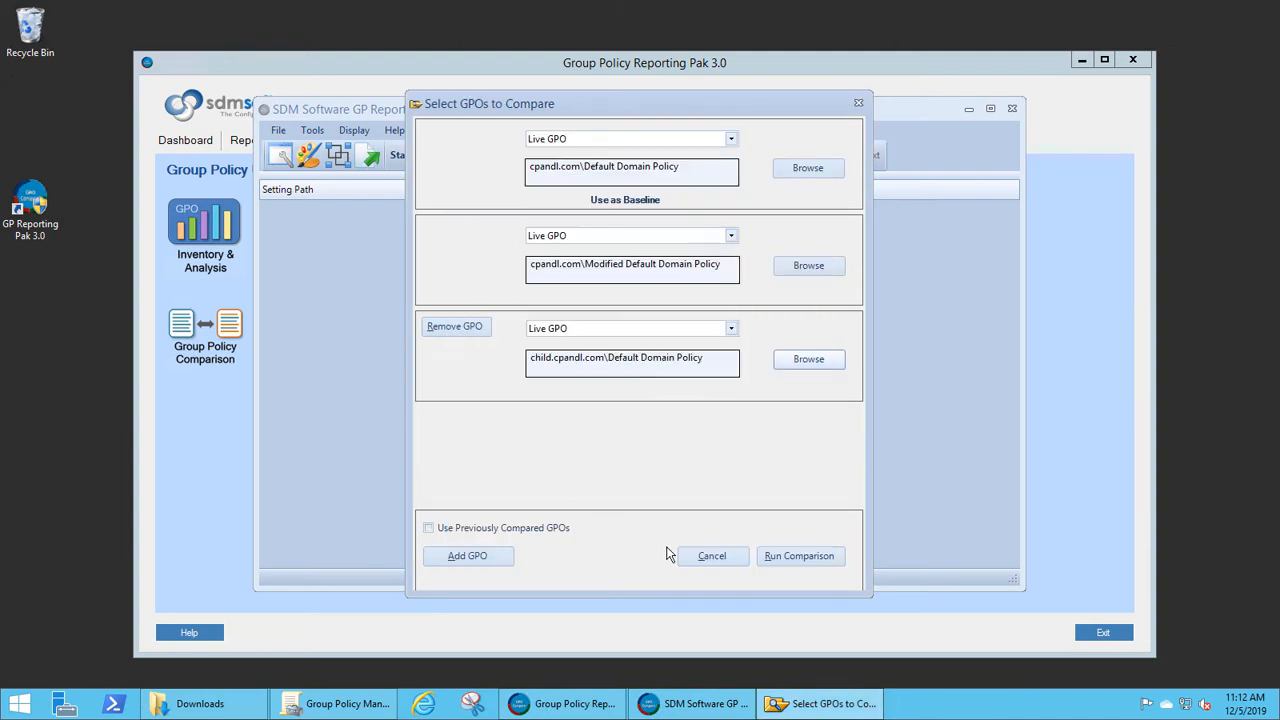
left_click(803, 558)
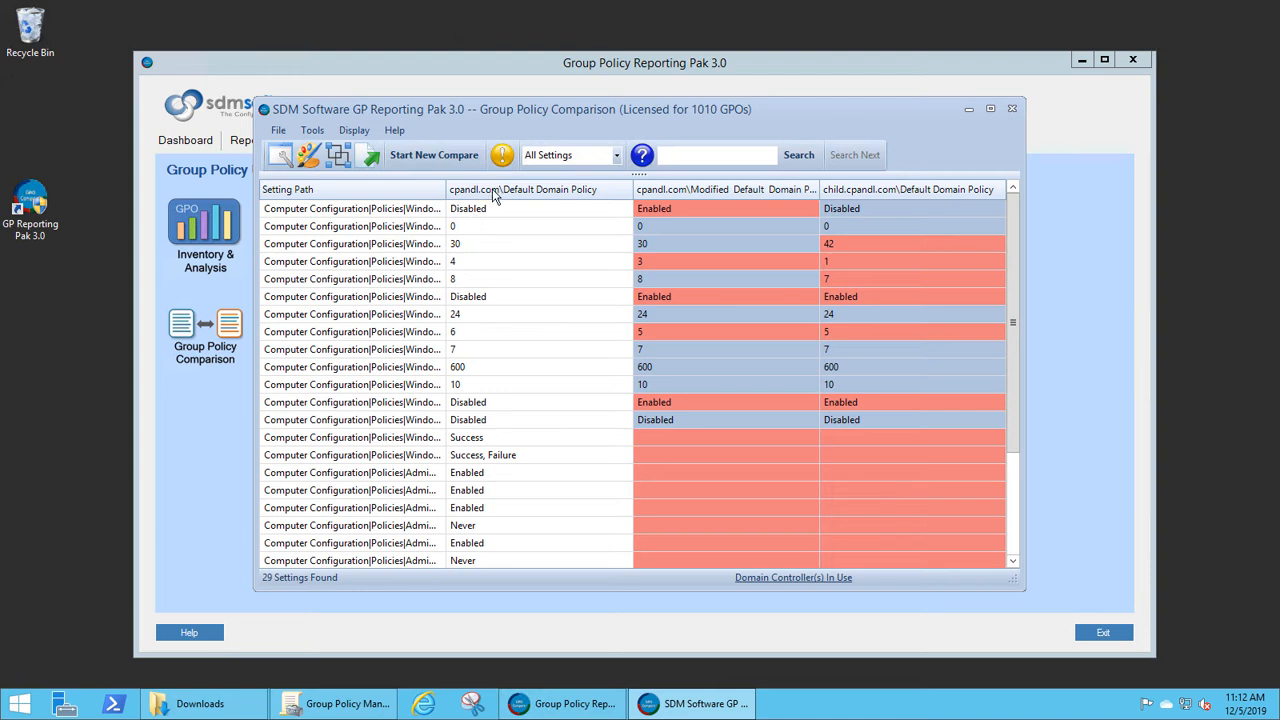
Step: Sort the results by the Modified Default Domain Policy column, and enlarge the Setting Path column and the comparison window
left_click(705, 192)
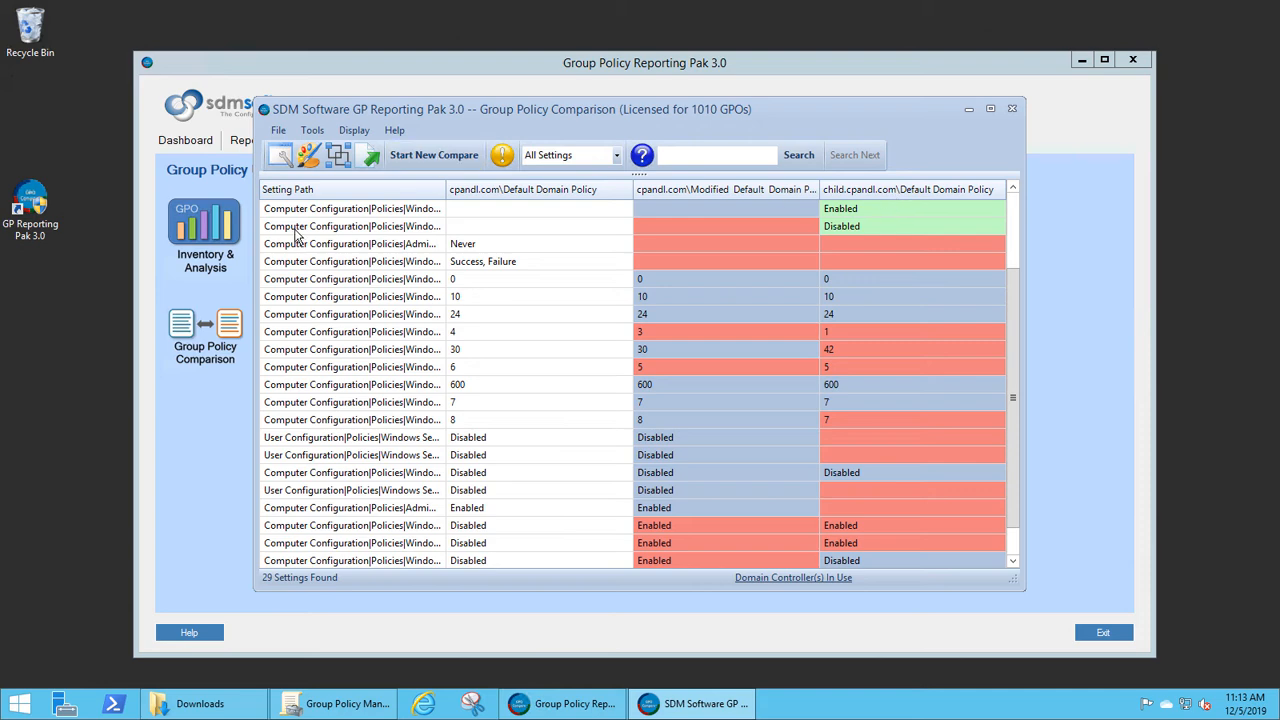
left_click_drag(446, 190, 572, 205)
left_click_drag(717, 210, 697, 212)
mouse_move(748, 193)
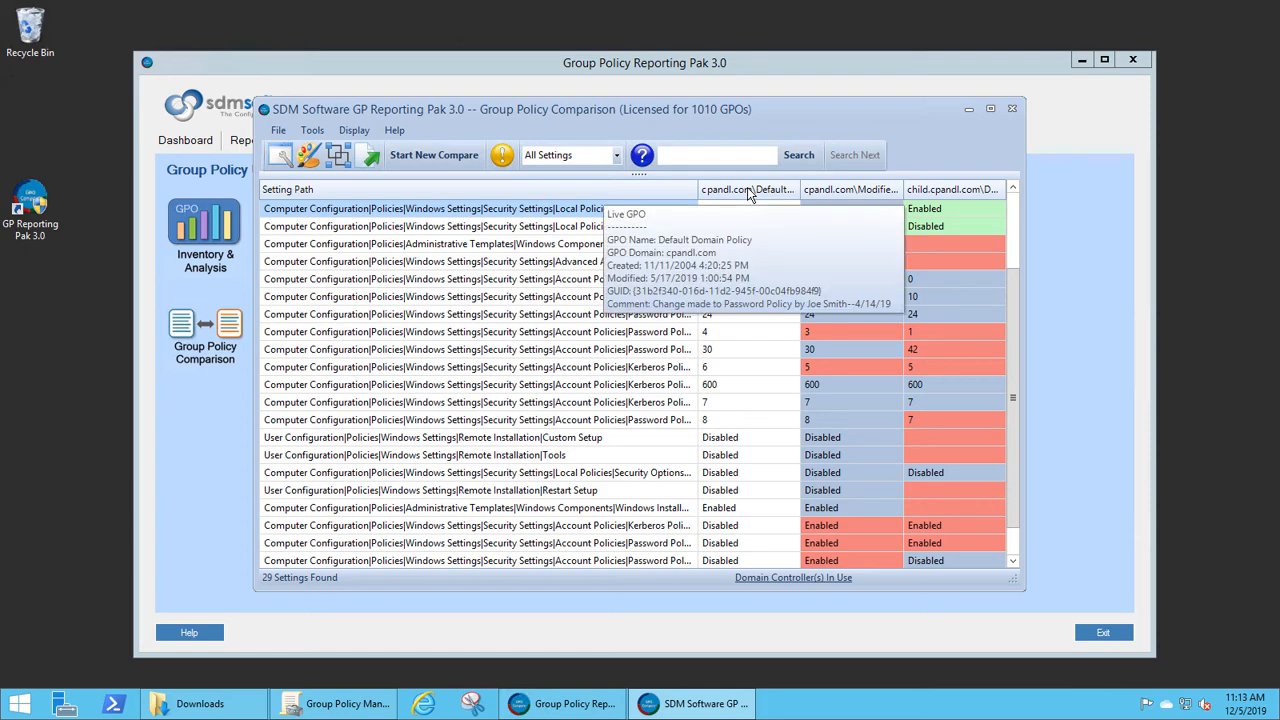
left_click(992, 109)
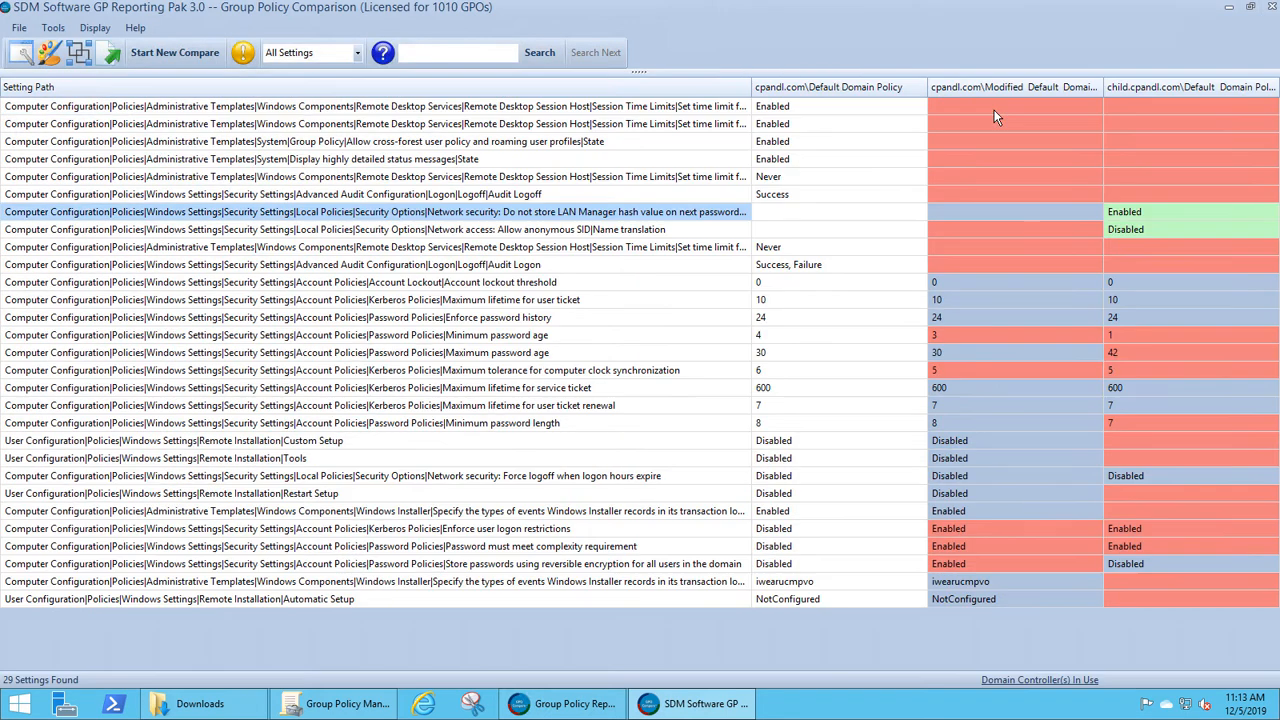
mouse_move(796, 92)
Step: Filter the comparison results by Different Settings, Missing Settings and Same Settings in turn
left_click(352, 55)
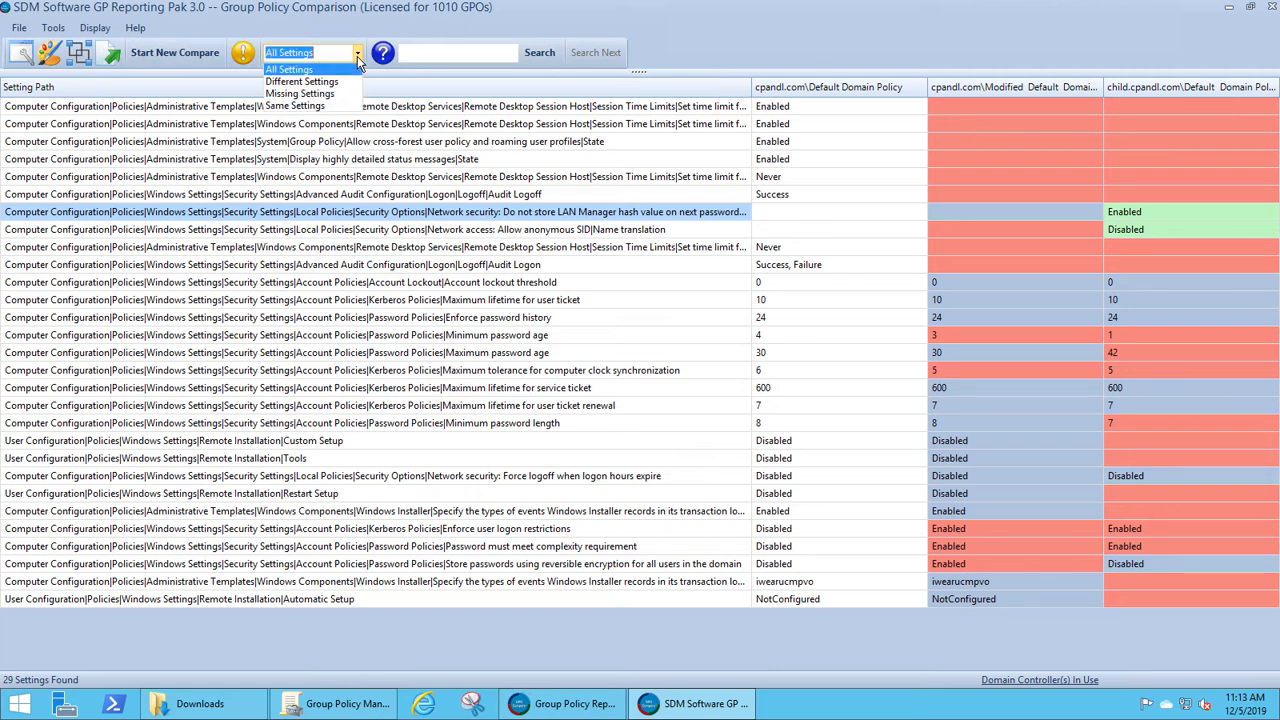
left_click(316, 84)
left_click(357, 57)
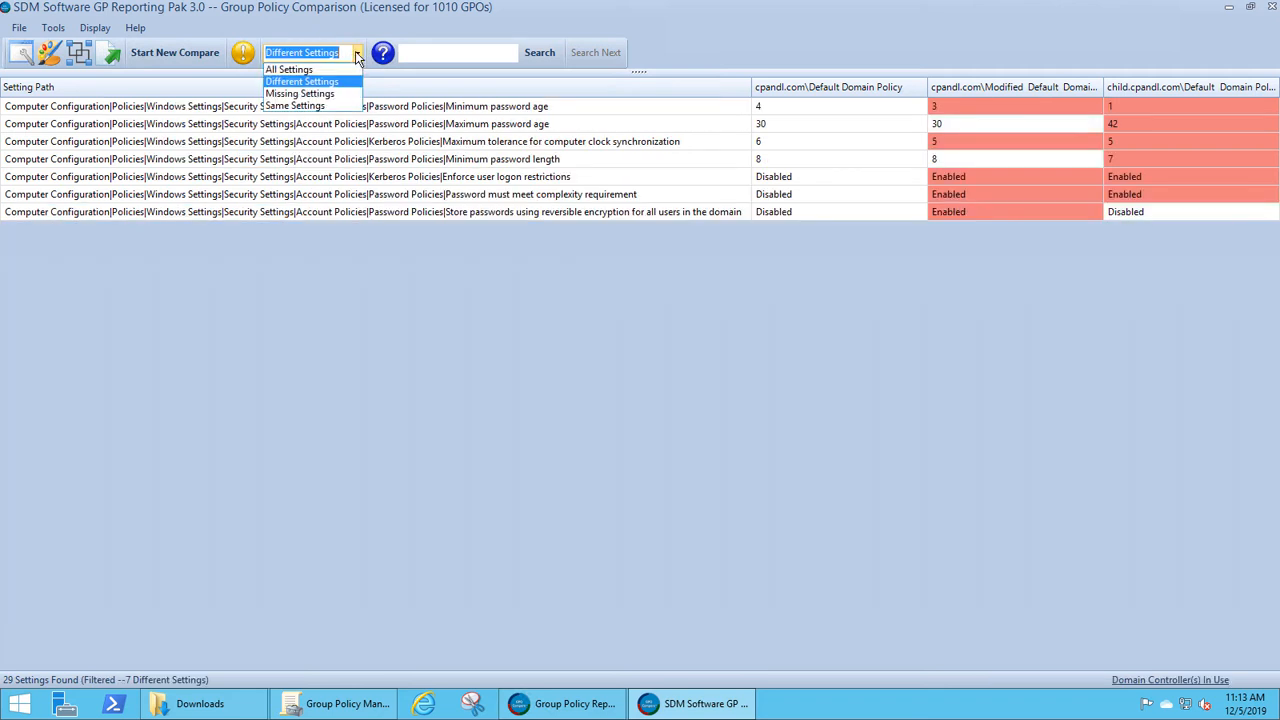
left_click(312, 93)
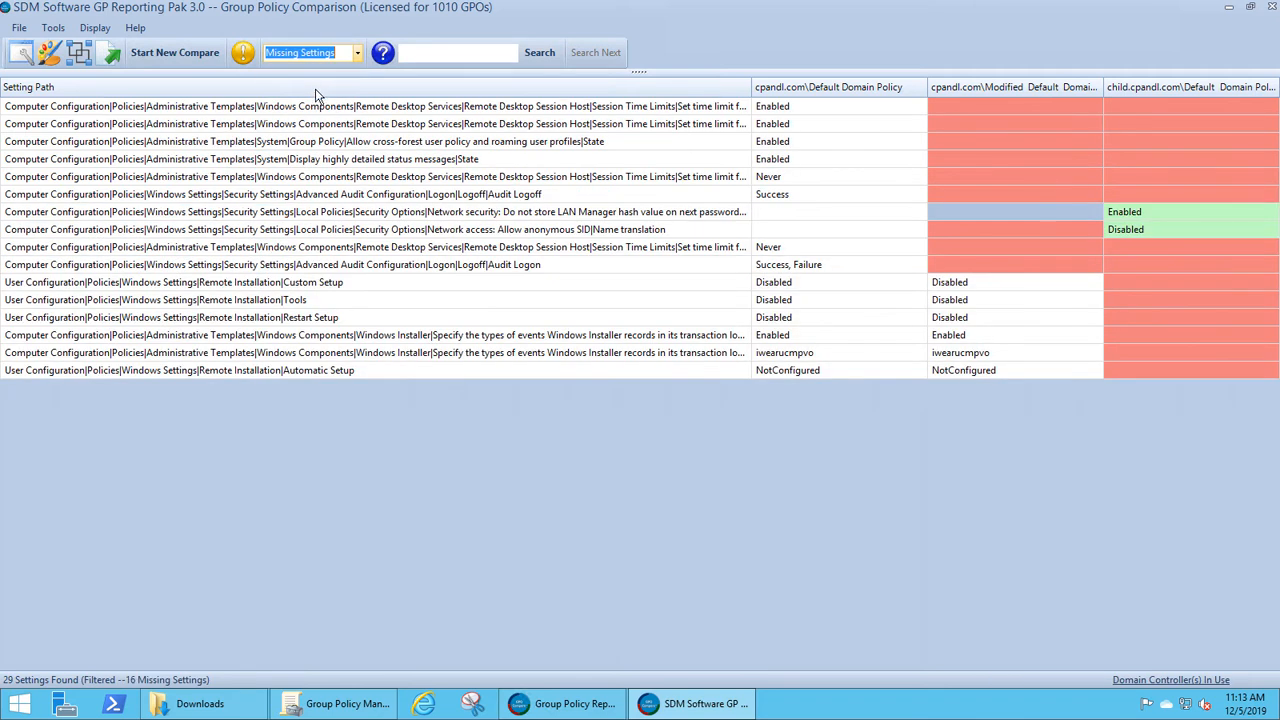
left_click(357, 54)
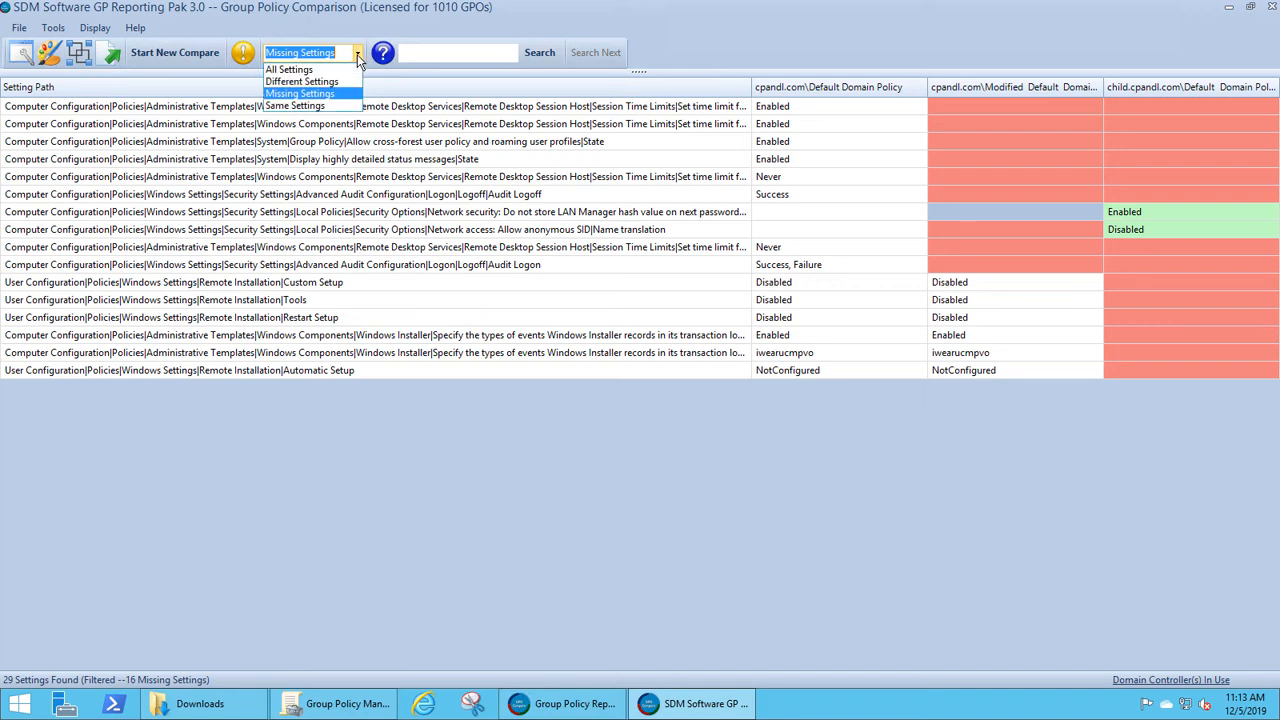
left_click(292, 106)
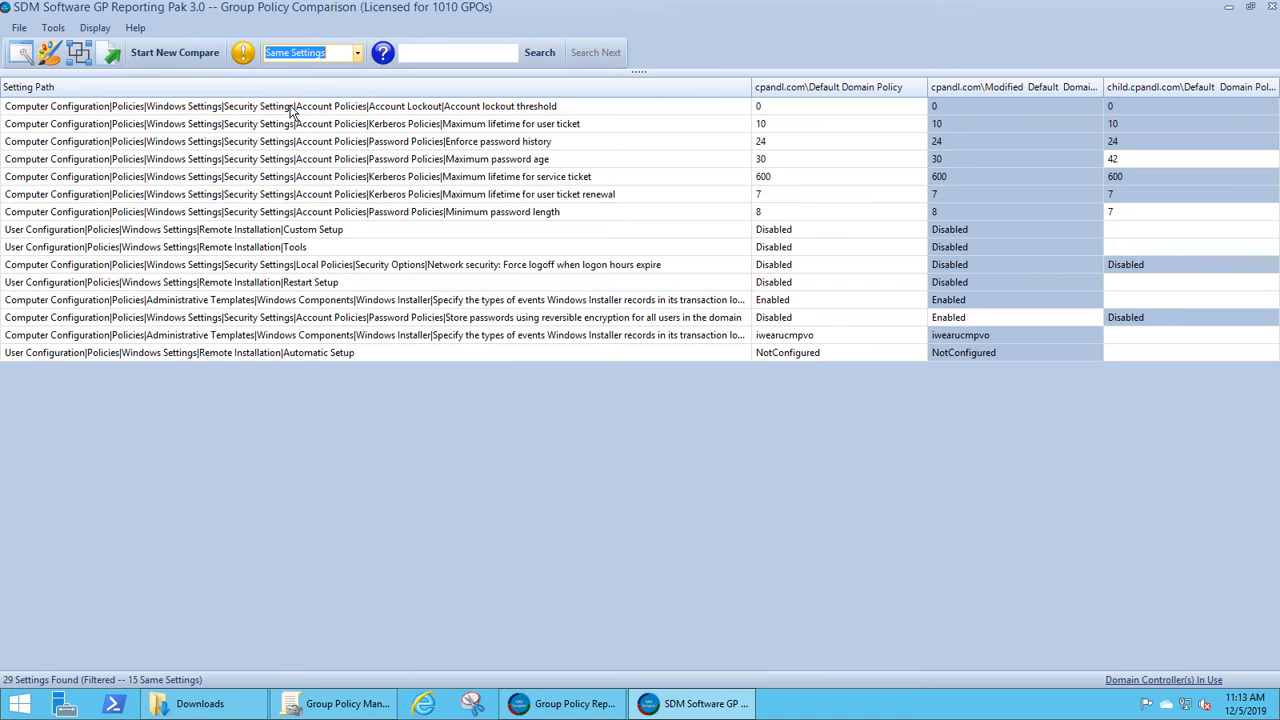
Step: Generate a comparison report with the default title covering All Settings, and look at its export options before closing it
left_click(110, 56)
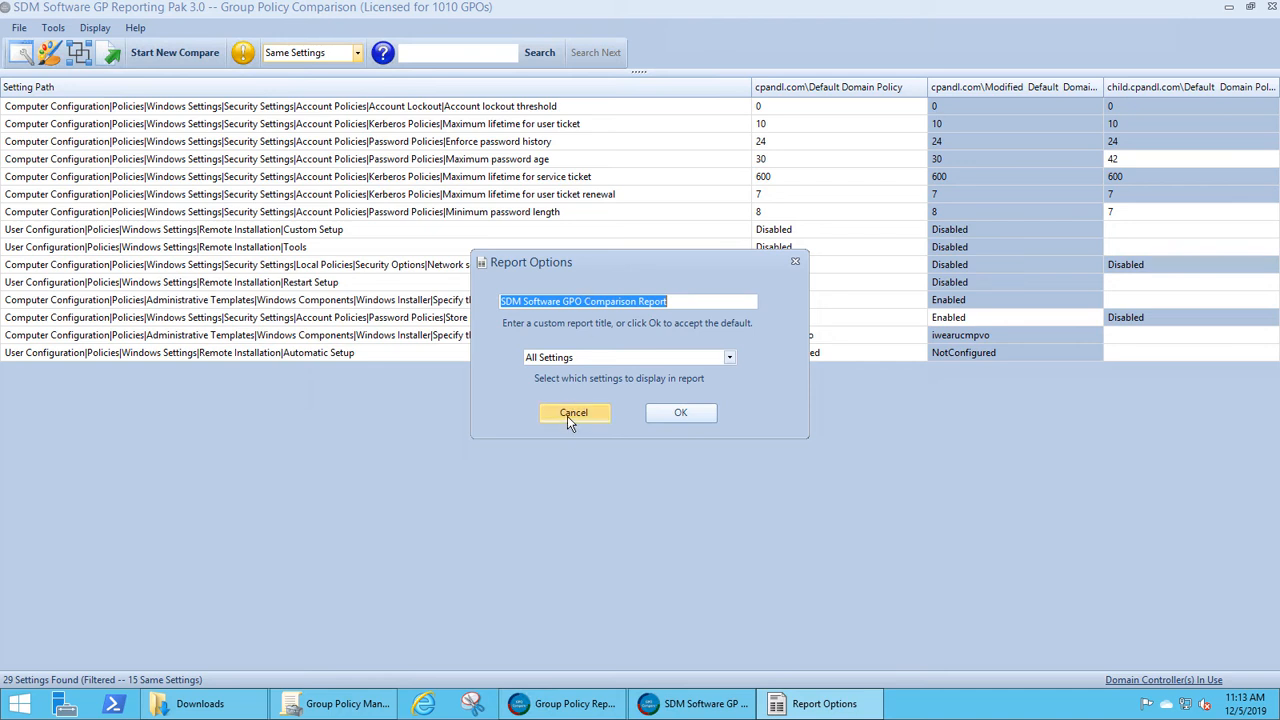
left_click(735, 358)
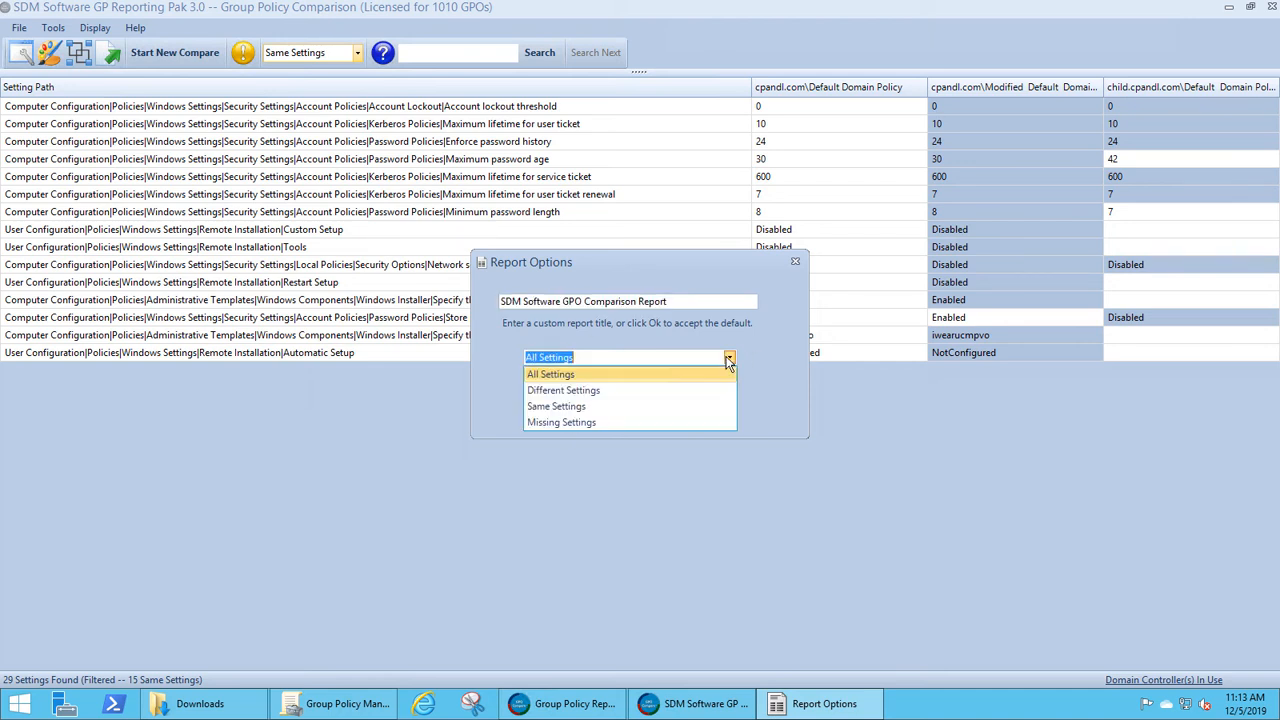
left_click(673, 358)
left_click(680, 412)
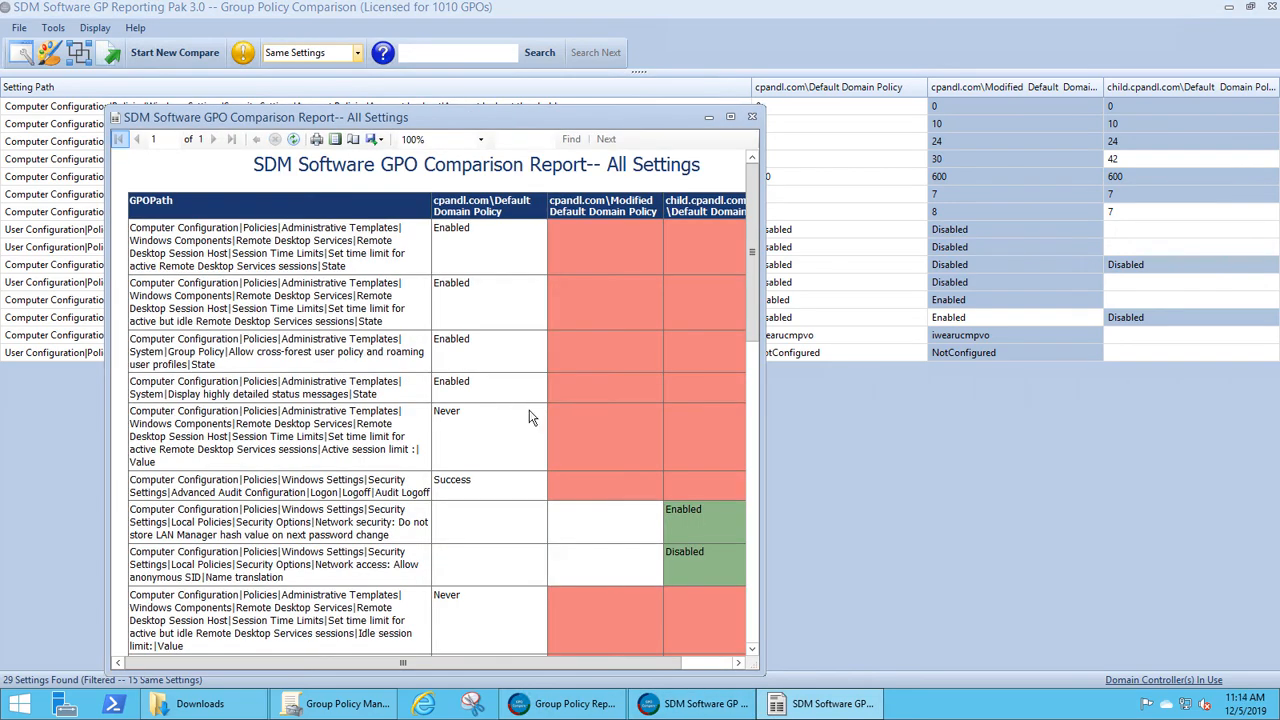
left_click(379, 141)
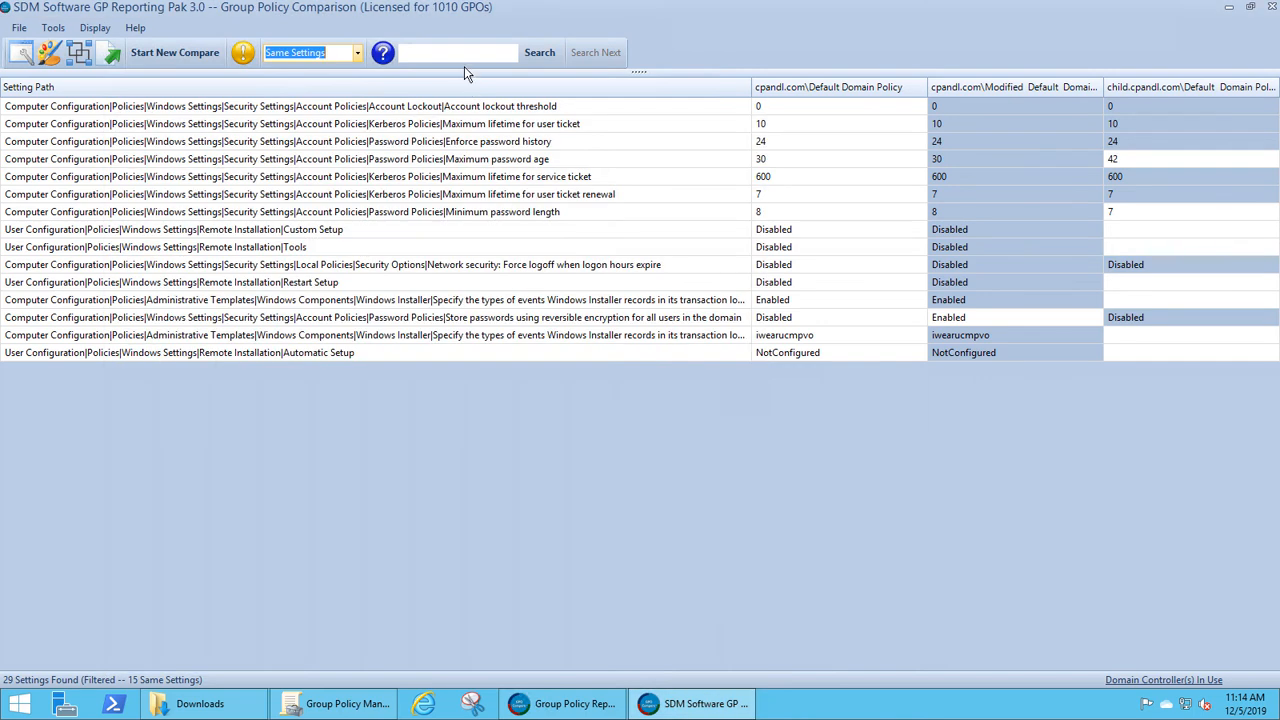
Step: Reset the results filter to All Settings and search the compared settings for "password"
left_click(464, 56)
left_click(357, 53)
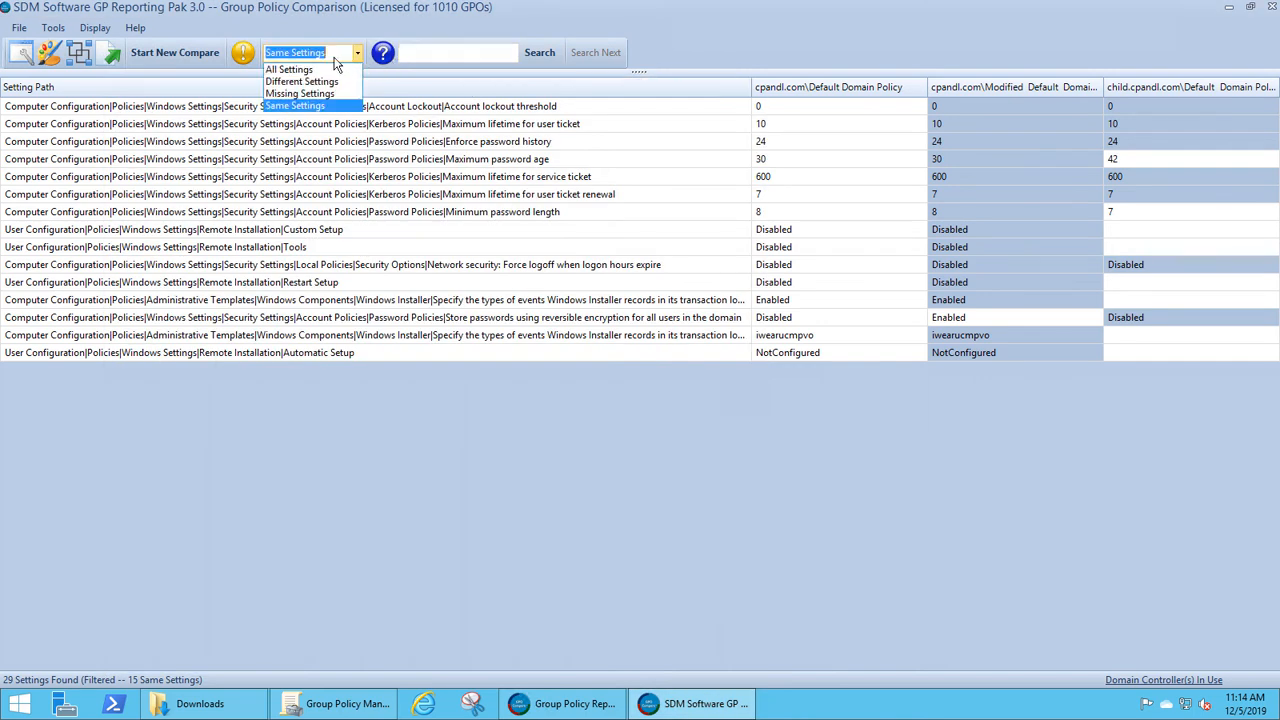
left_click(335, 68)
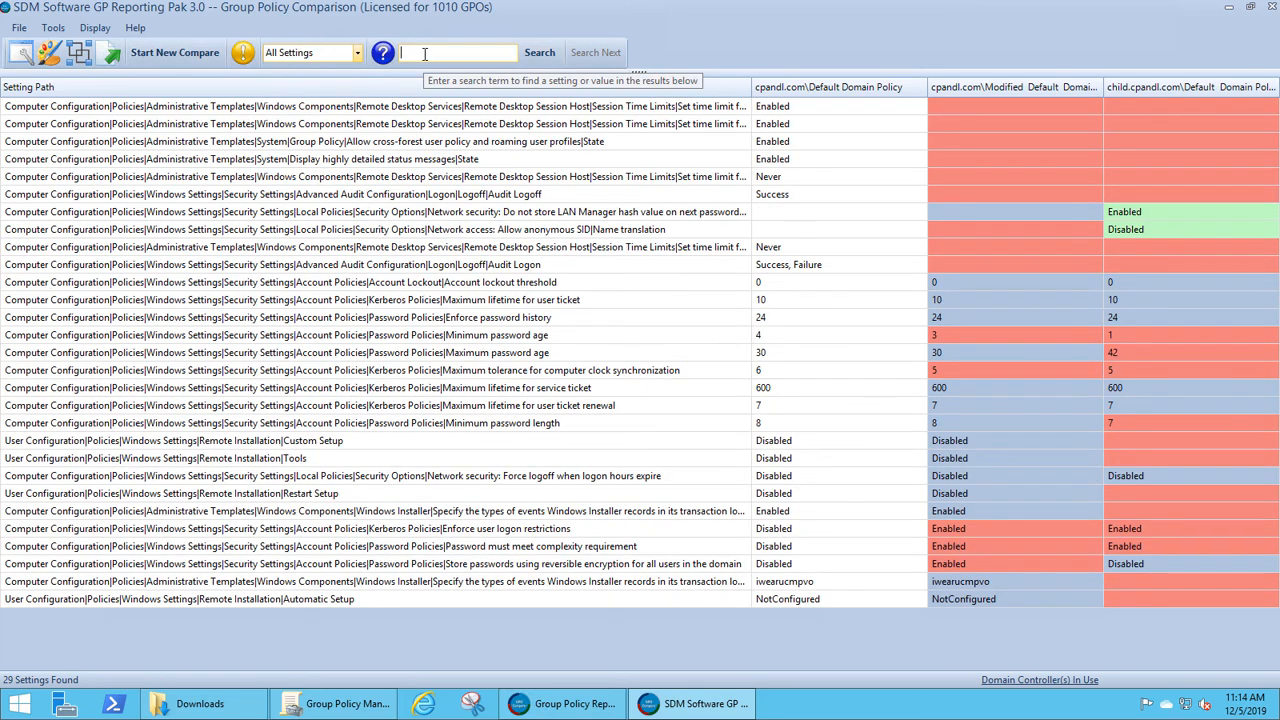
type("password")
left_click(537, 54)
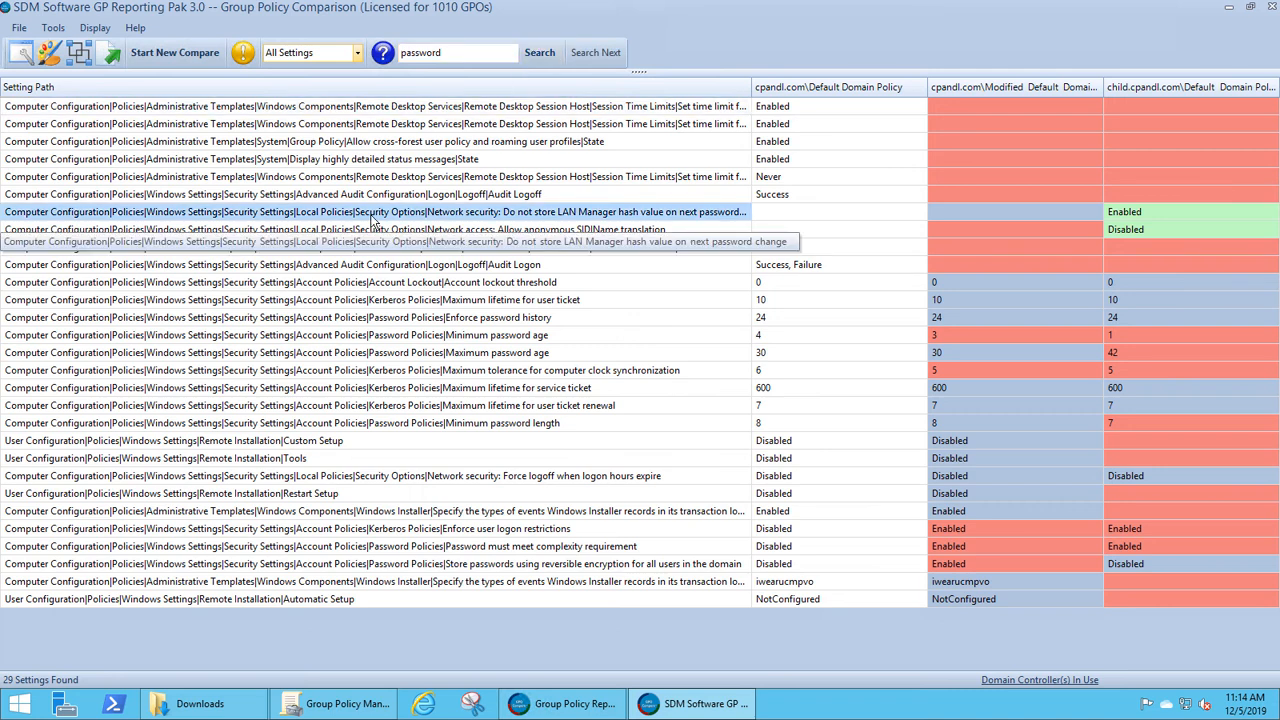
Step: Review the comparison options for GPO metadata, custom ADM path and domain controller selection, and close them without applying changes
left_click(21, 55)
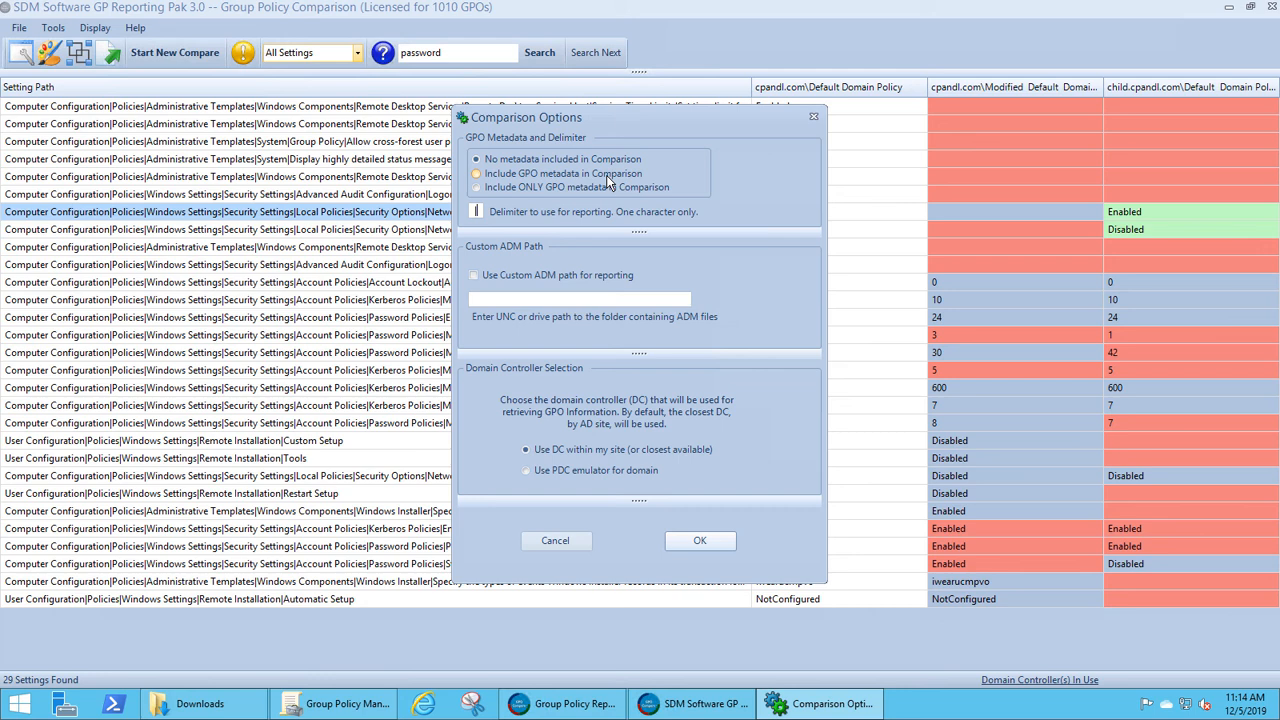
left_click(552, 191)
left_click(556, 541)
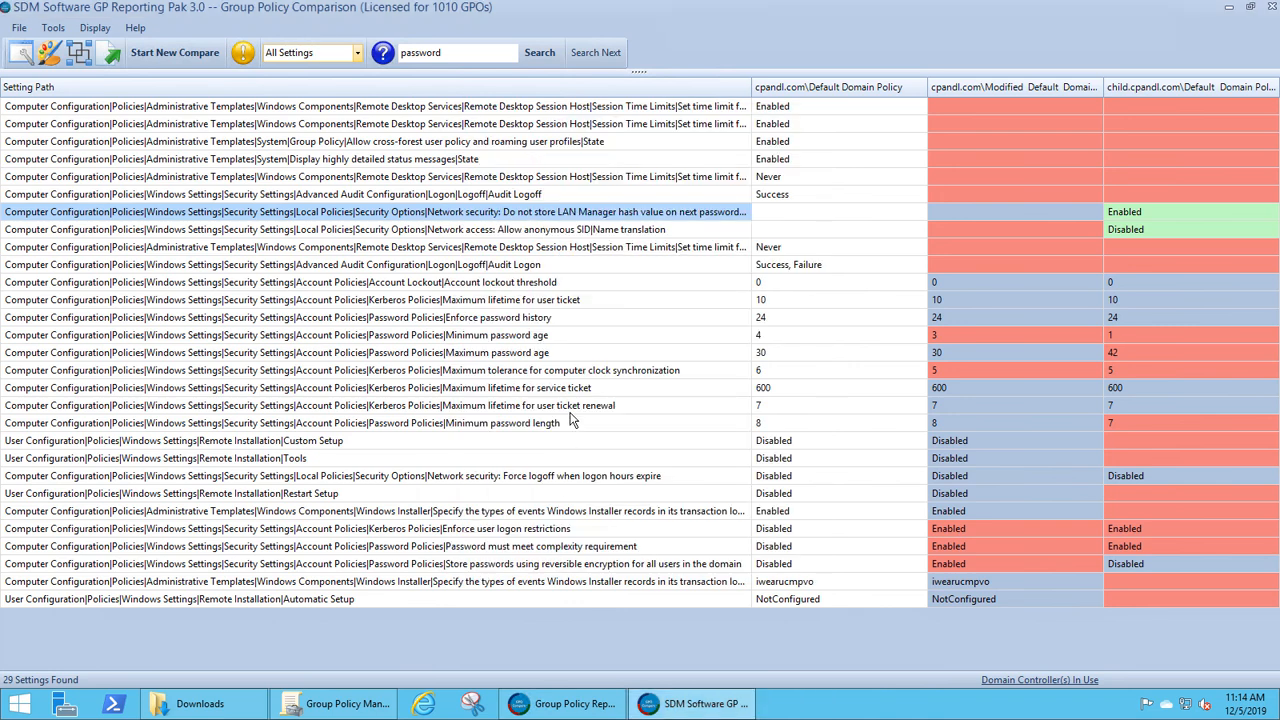